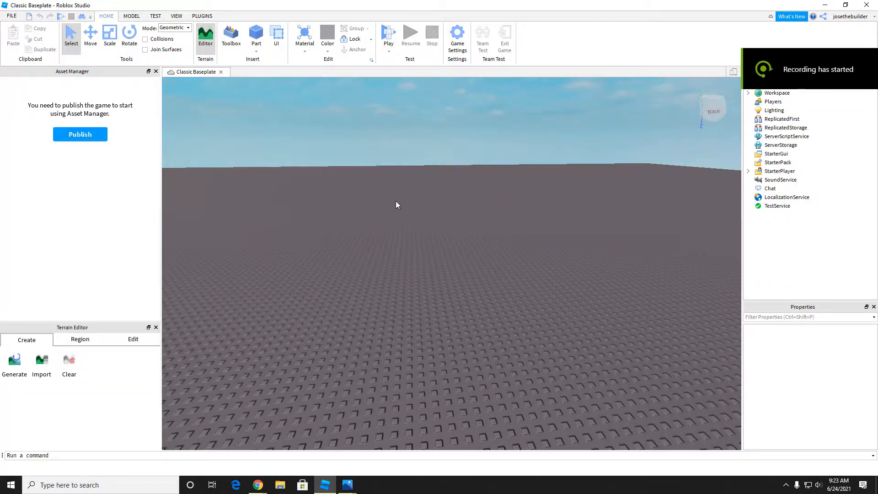
- Unlock all locked parts in the Classic Baseplate place
scroll(396, 201, up, 3)
scroll(403, 239, down, 5)
right_drag(403, 239, 403, 239)
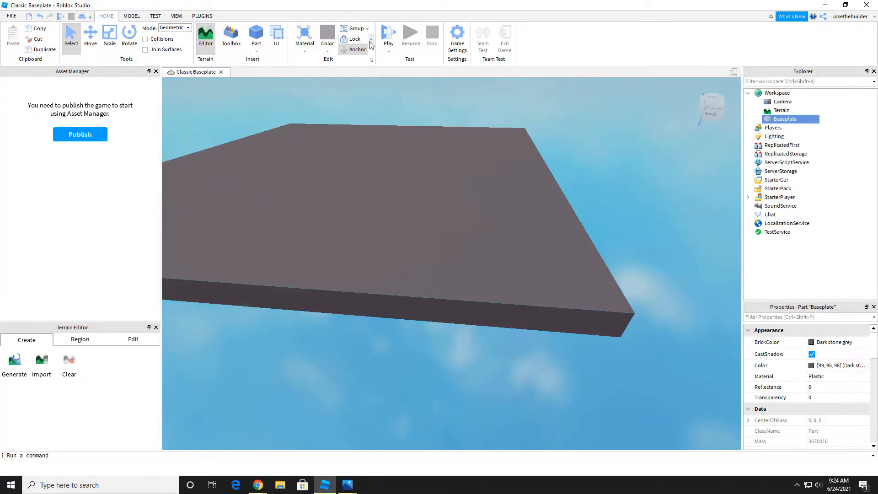
click(370, 42)
click(369, 62)
- Scale the baseplate up in width and length, and increase its thickness
click(112, 42)
drag(570, 177, 653, 181)
scroll(407, 204, down, 2)
drag(283, 317, 259, 475)
scroll(268, 254, down, 3)
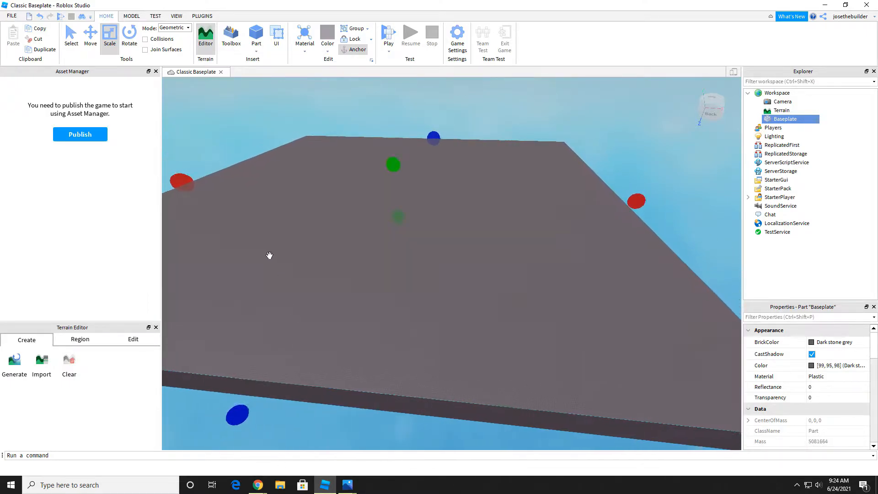
drag(209, 194, 88, 179)
drag(408, 152, 397, 83)
scroll(453, 275, down, 4)
right_drag(382, 282, 385, 277)
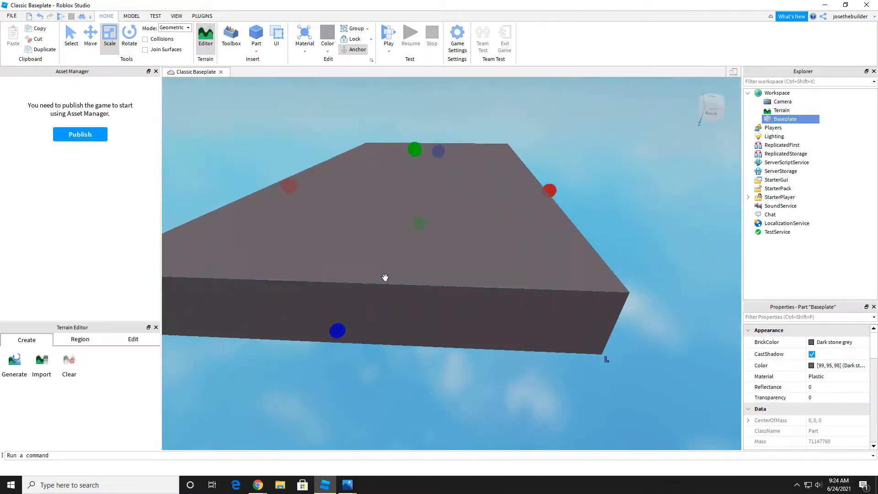
- Lock the enlarged baseplate with the Lock Tool and try to select it in the viewport
key(ctrl+1)
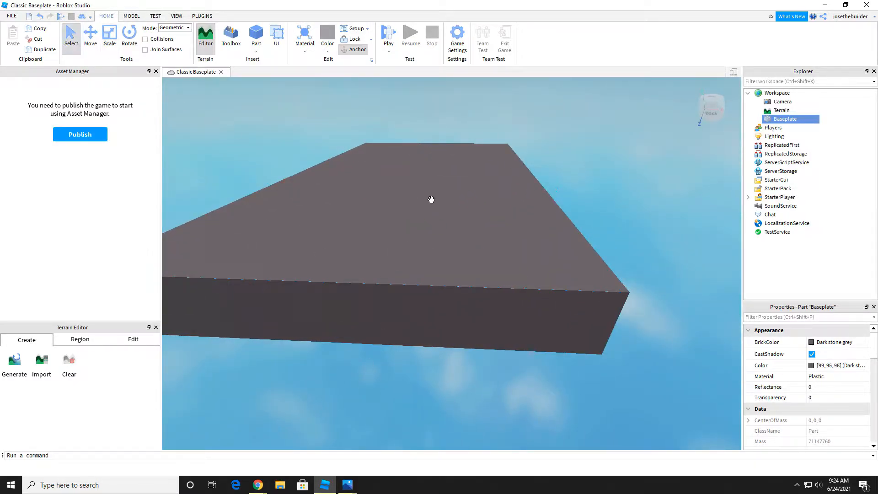
click(364, 41)
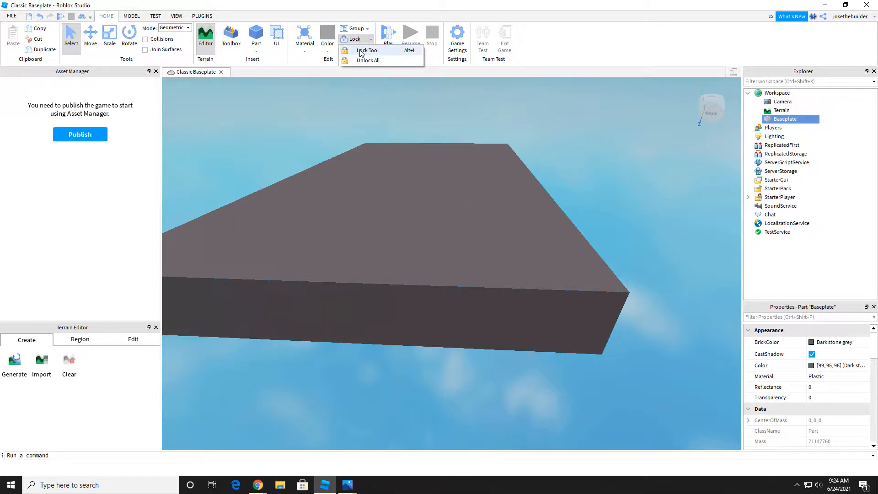
click(360, 52)
click(73, 36)
click(396, 250)
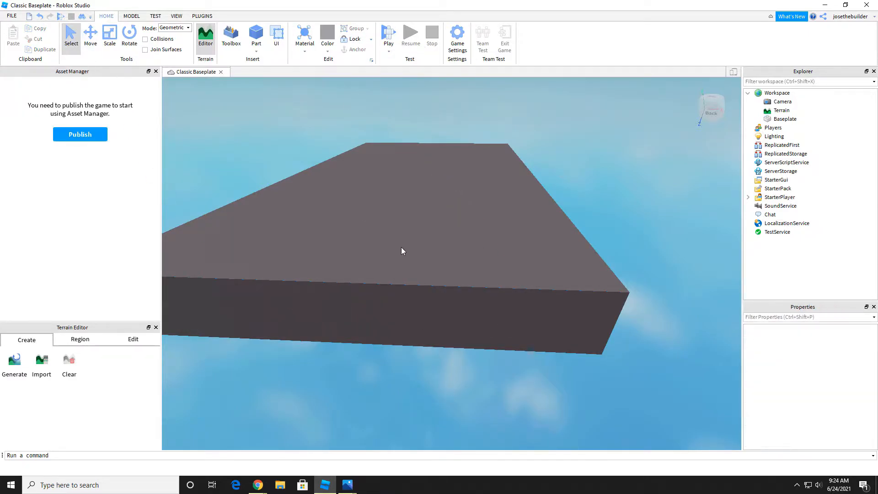
right_drag(403, 215, 371, 207)
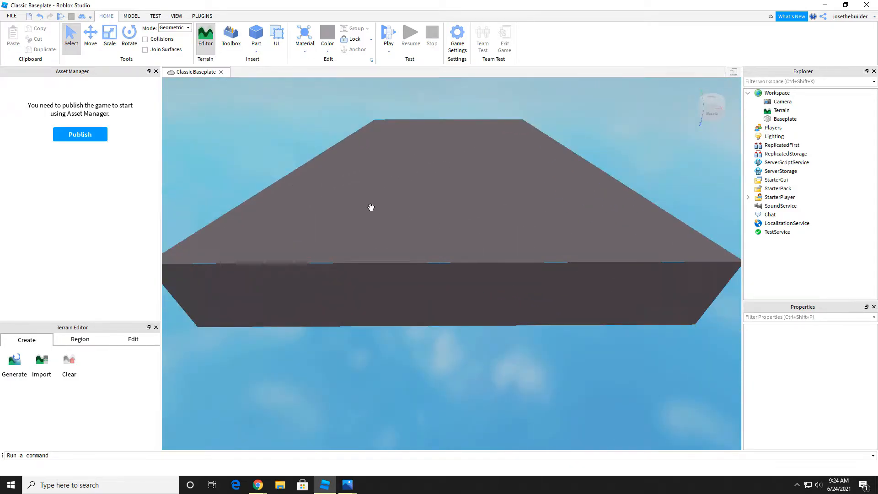
click(403, 259)
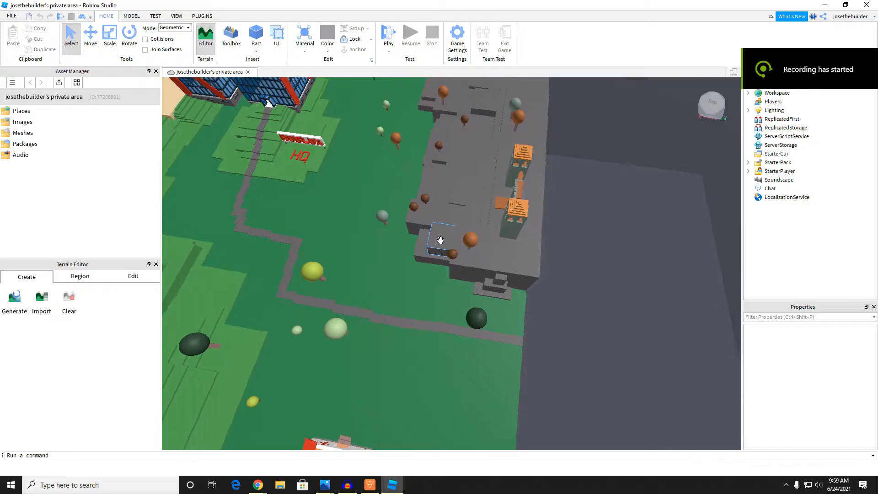
- Unlock all parts in the private area place and select its dark green base
right_drag(440, 241, 440, 241)
key(s)
key(w)
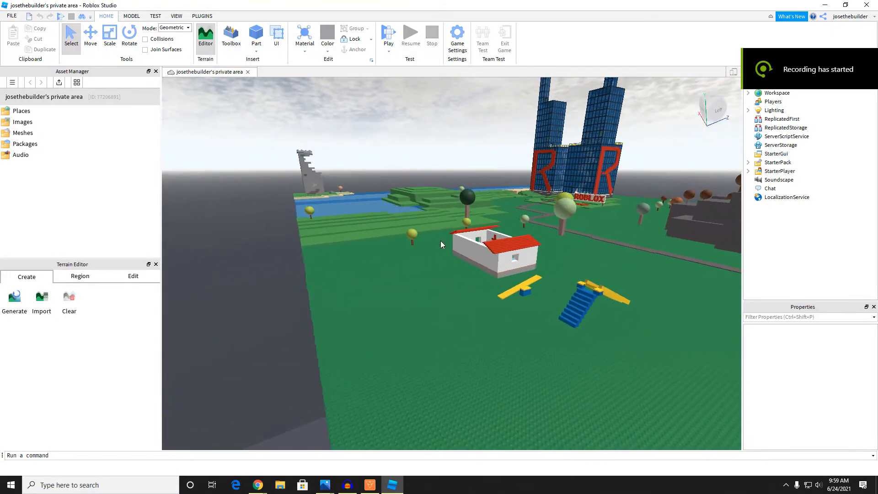
key(s)
key(s)
right_drag(413, 160, 412, 160)
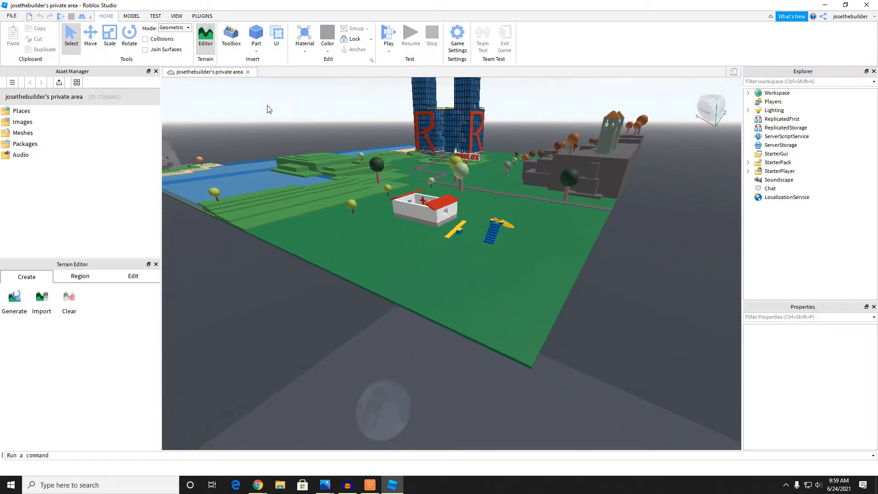
key(w)
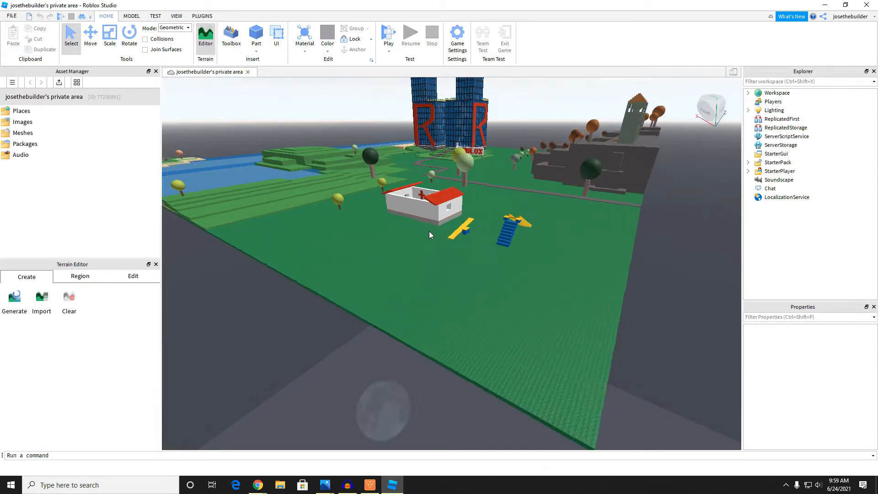
click(371, 39)
click(368, 60)
click(358, 245)
scroll(359, 245, up, 2)
scroll(459, 124, down, 2)
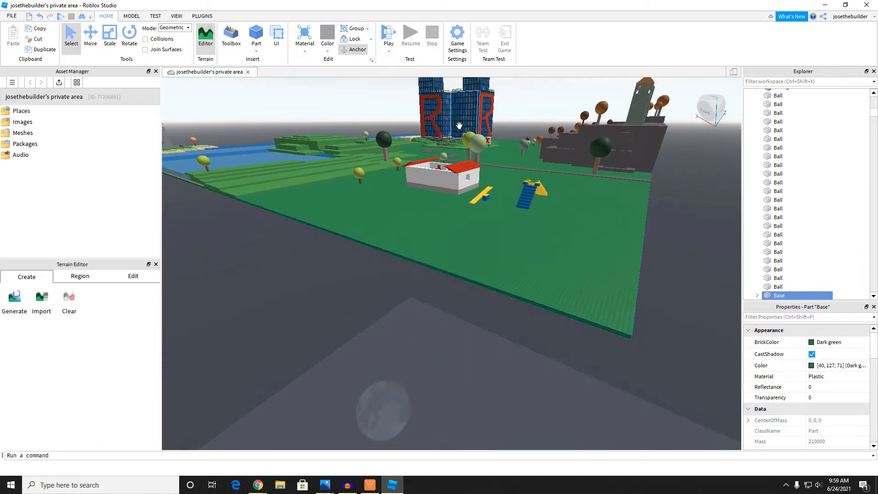
- Enlarge the dark green base with the Scale tool, extending it past the house and sideways beyond the grey cliffs
key(w)
key(d)
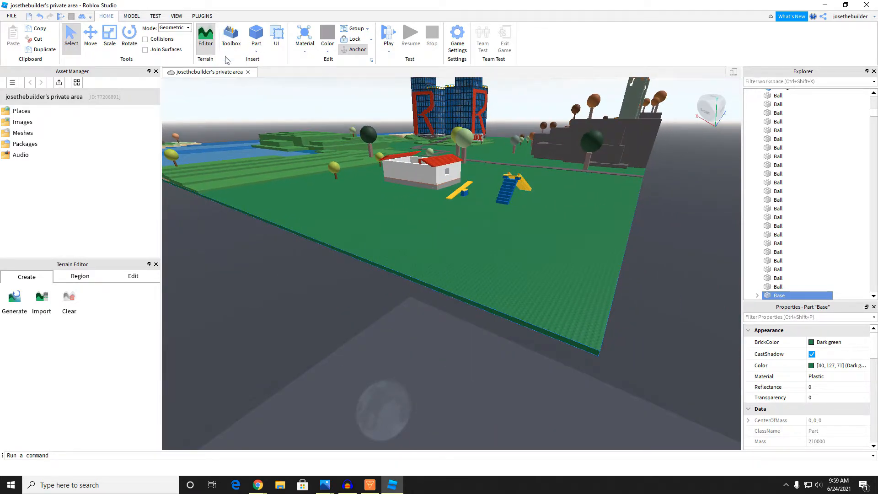
scroll(415, 177, down, 2)
right_drag(478, 247, 478, 247)
key(w)
scroll(478, 247, down, 3)
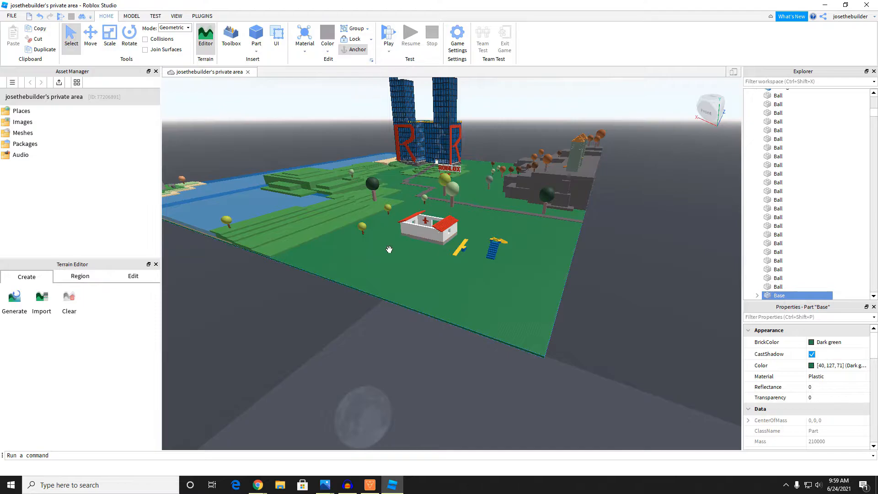
key(ctrl+3)
drag(196, 252, 172, 259)
key(s)
key(d)
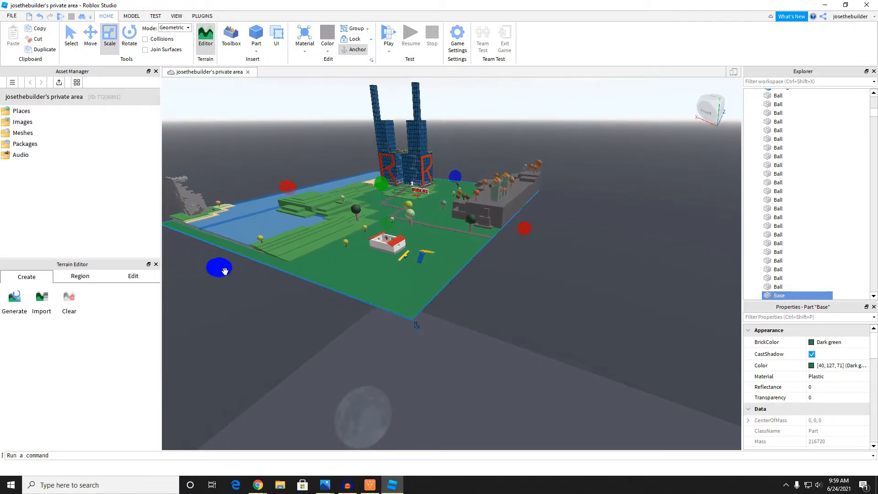
drag(221, 270, 144, 298)
drag(523, 230, 412, 243)
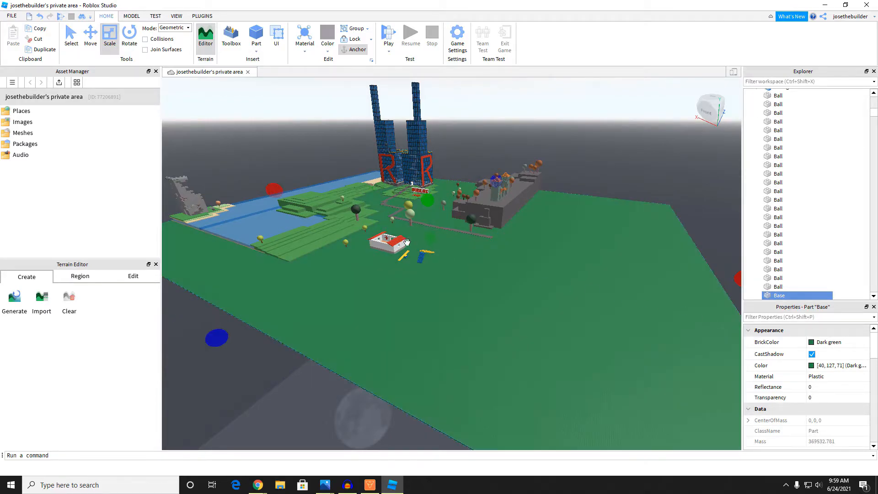
- Extend the near edge of the green base farther out and reduce the base's thickness
key(a)
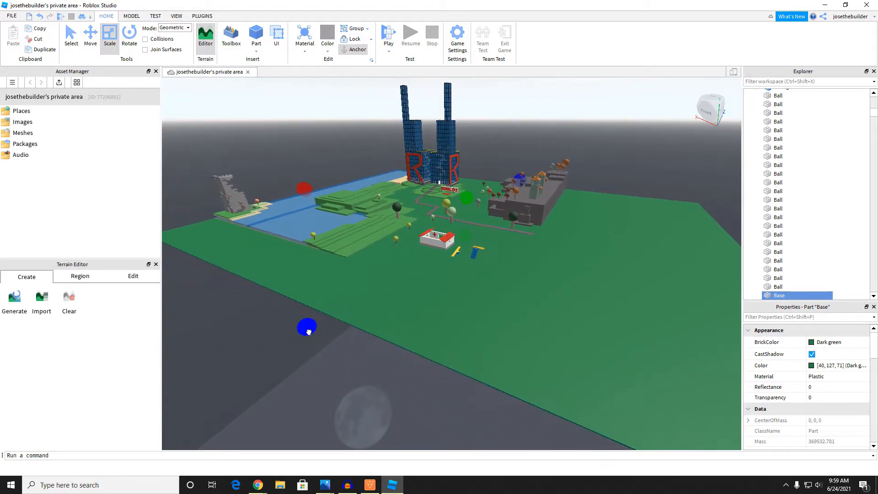
drag(307, 330, 223, 386)
drag(458, 203, 482, 240)
key(w)
right_drag(412, 314, 419, 309)
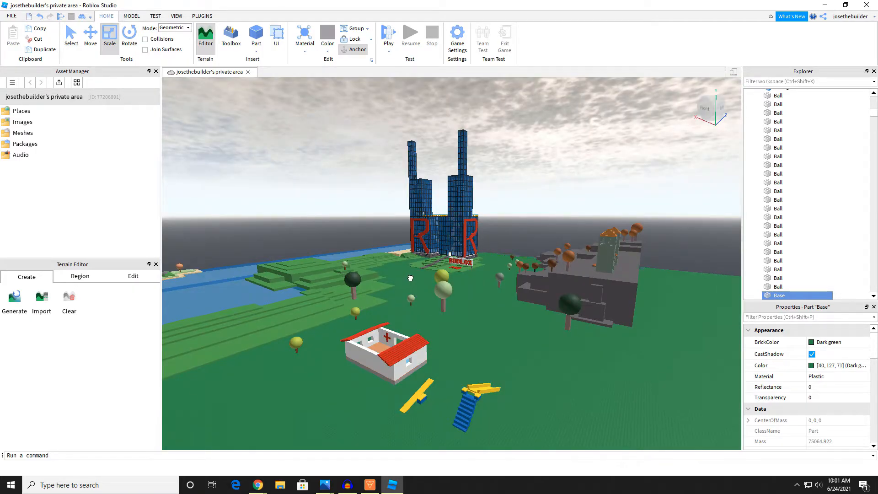
drag(403, 277, 421, 294)
drag(572, 359, 371, 290)
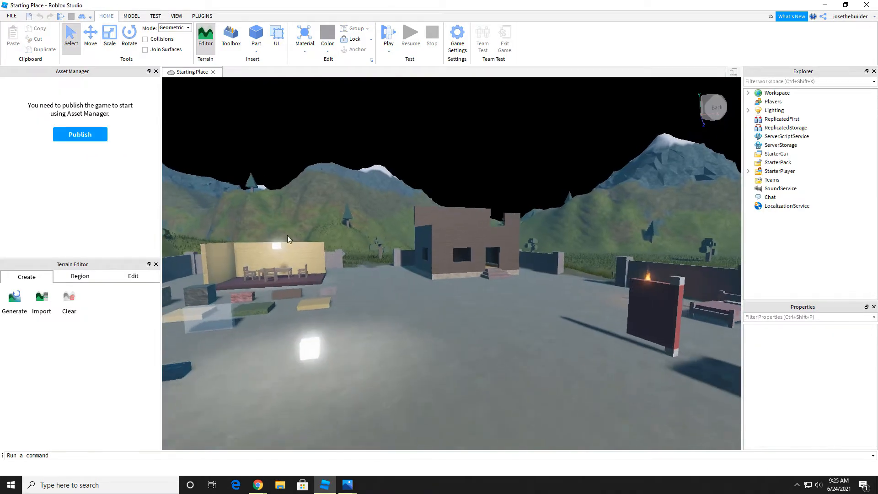
- Examine the Starting Place map, including its snowy mountain with the cave, the lake and the walled building area
right_drag(287, 235, 364, 262)
scroll(363, 262, down, 10)
scroll(364, 262, up, 6)
scroll(414, 241, up, 5)
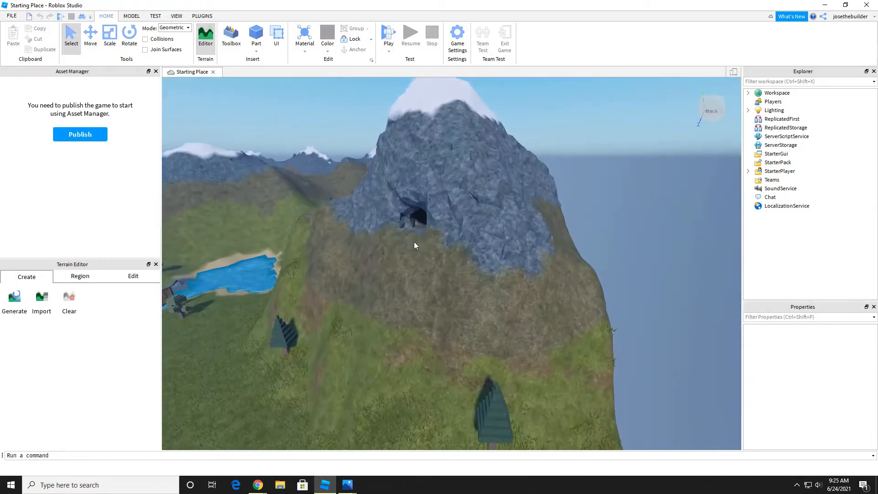
scroll(415, 246, up, 3)
scroll(414, 245, down, 12)
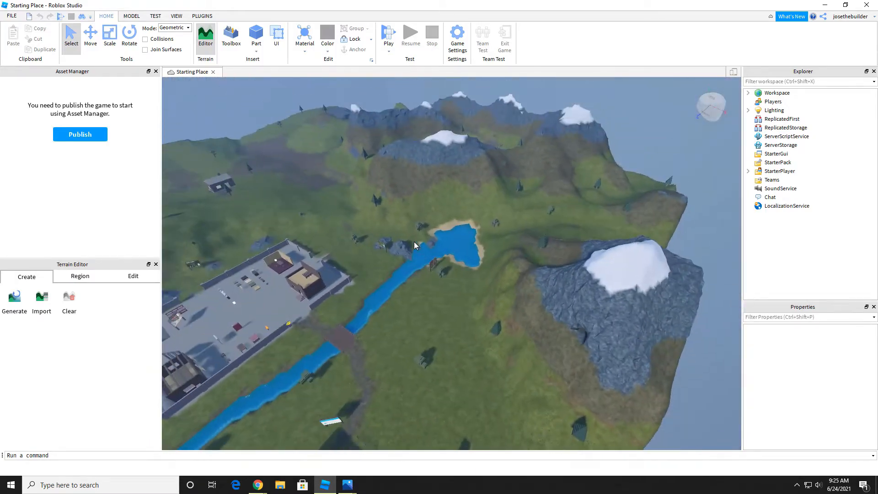
right_drag(415, 245, 415, 245)
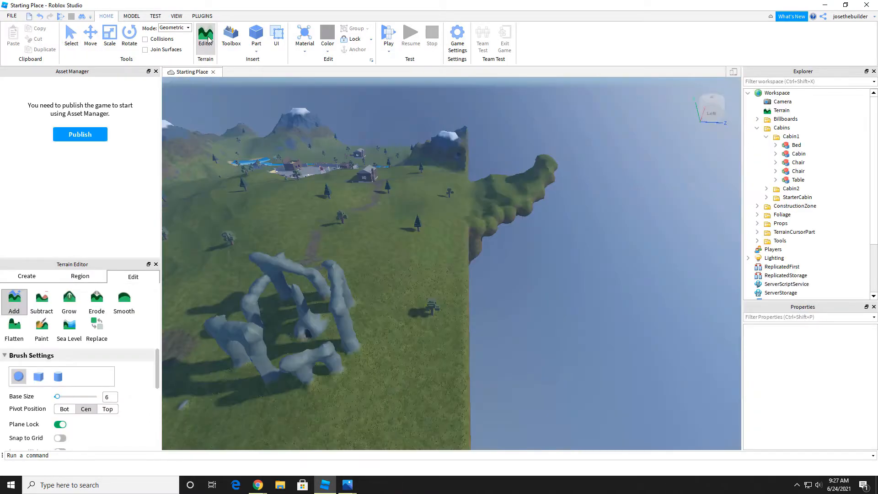
- Start the Generate tool of the Terrain Editor and bring its whole map region into view
click(205, 36)
click(206, 37)
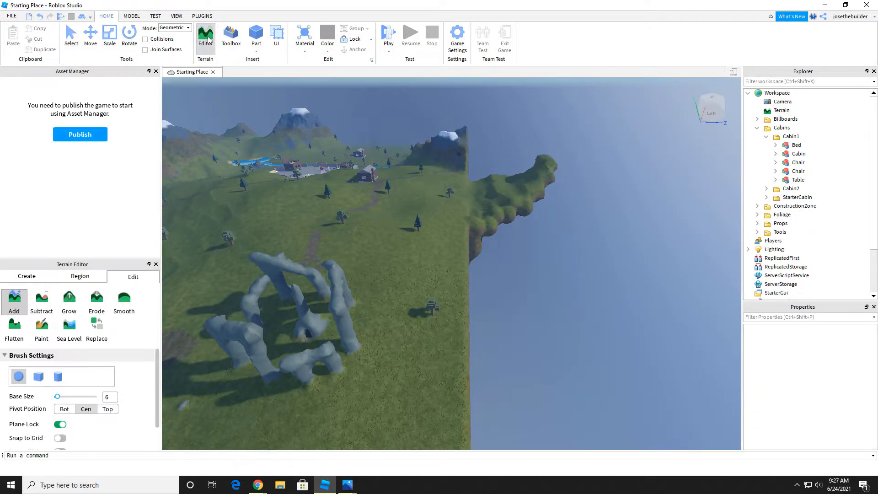
click(27, 276)
click(14, 300)
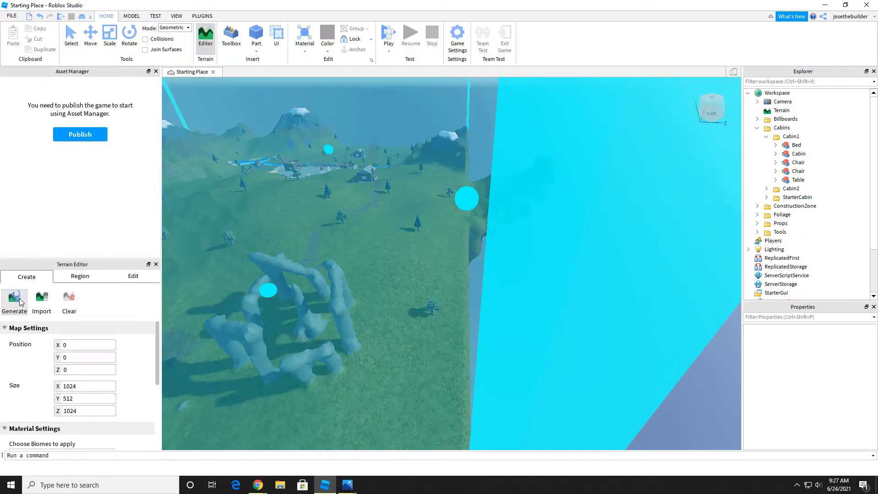
scroll(450, 234, down, 5)
scroll(450, 234, down, 8)
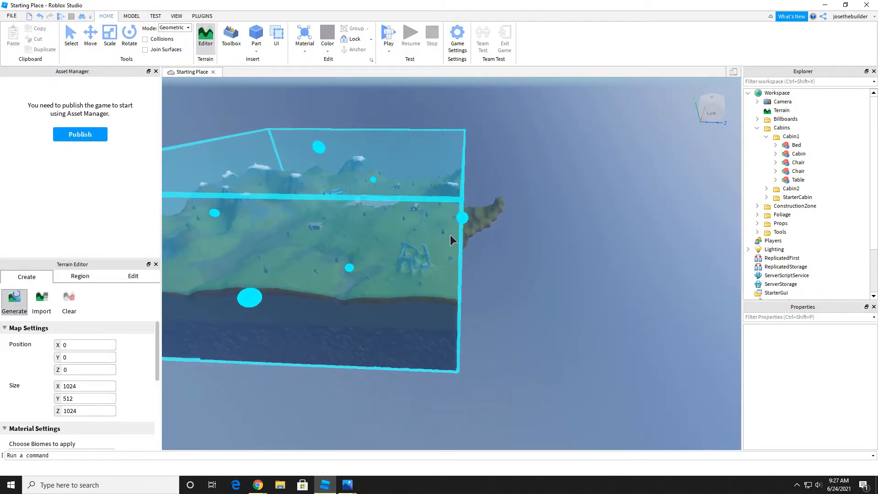
right_drag(452, 238, 452, 238)
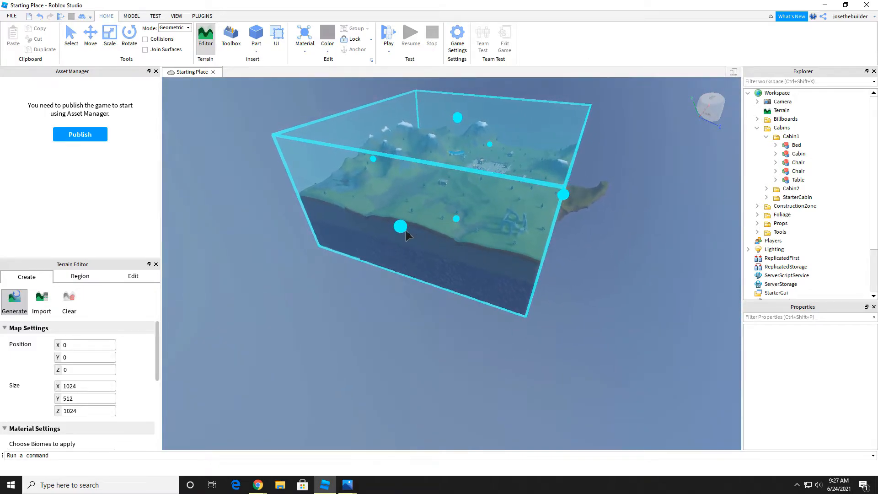
- Enlarge the terrain generation region well beyond the existing map, bringing its Z size to 2605
drag(401, 227, 298, 387)
drag(549, 237, 802, 294)
scroll(435, 224, down, 3)
right_drag(435, 223, 436, 223)
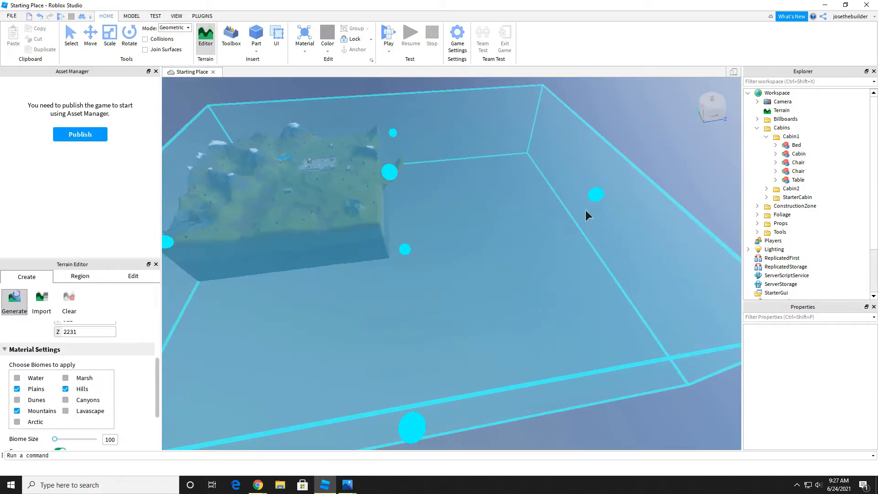
drag(599, 196, 660, 186)
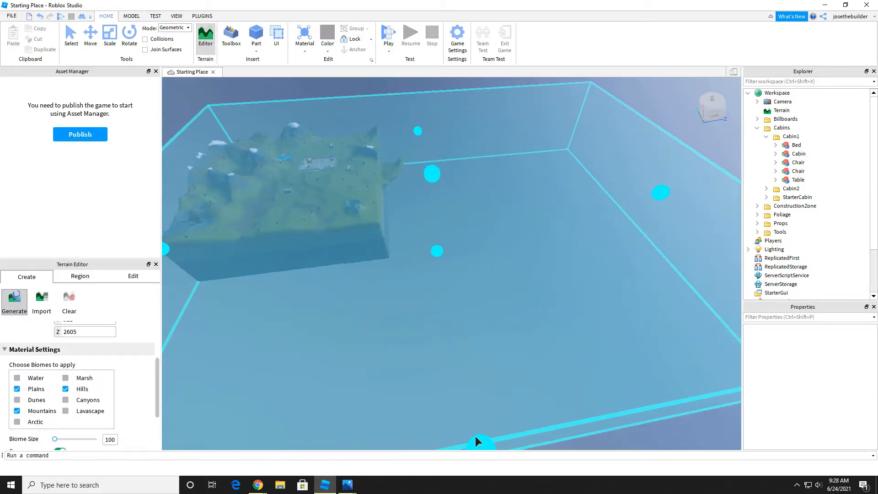
- Enable the Water, Dunes, Arctic, Marsh, Canyons and Lavascape biomes for the terrain generation
key(s)
key(a)
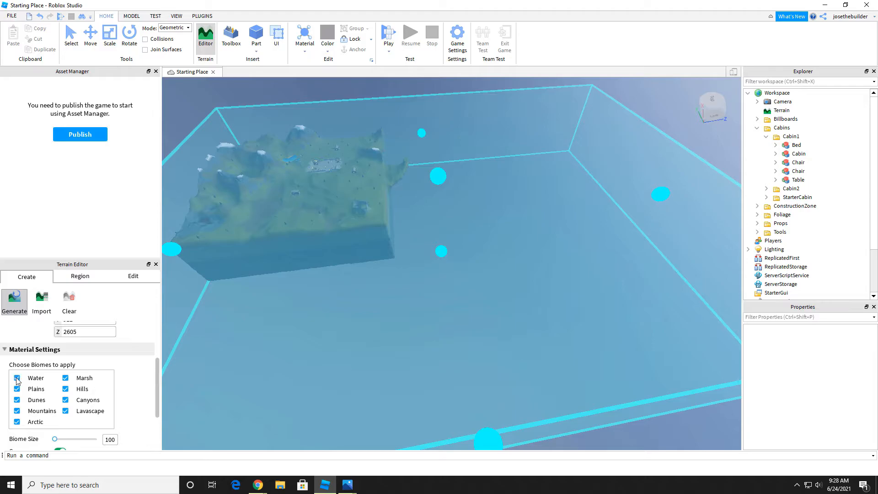
scroll(18, 380, down, 3)
scroll(270, 322, down, 3)
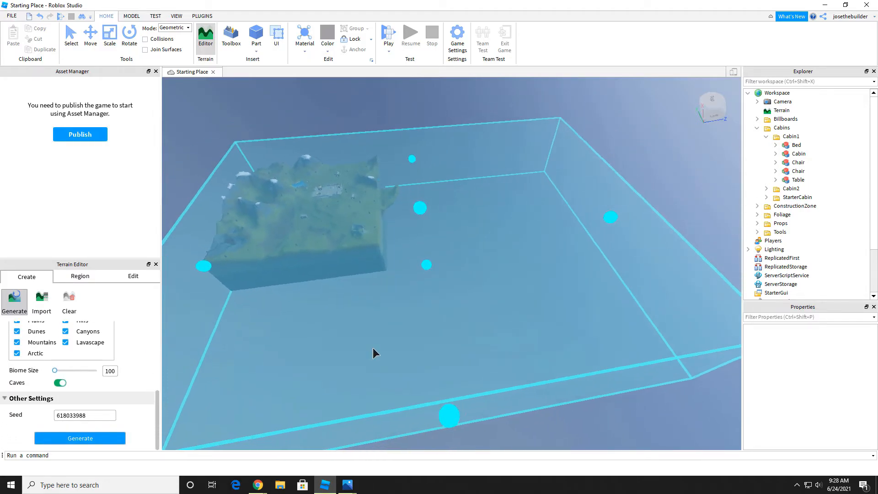
scroll(373, 348, down, 1)
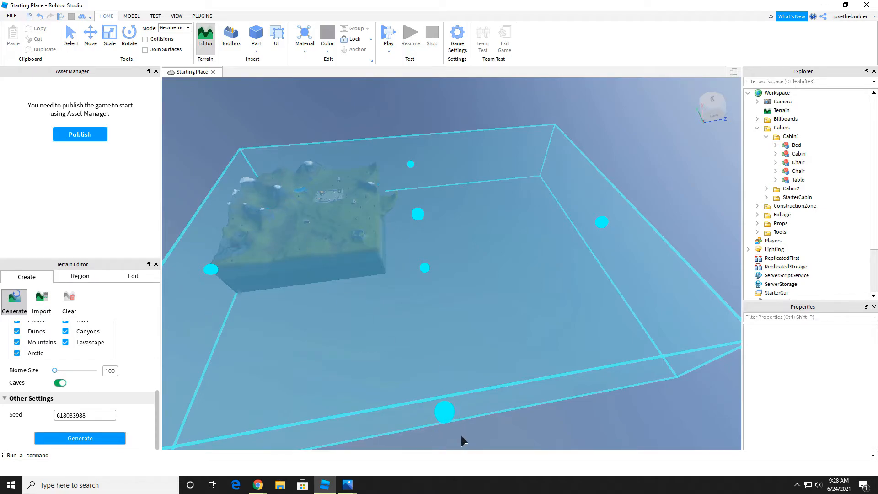
- Extend the generation region once more, generate the multi-biome terrain and return to the Select tool
scroll(374, 307, up, 5)
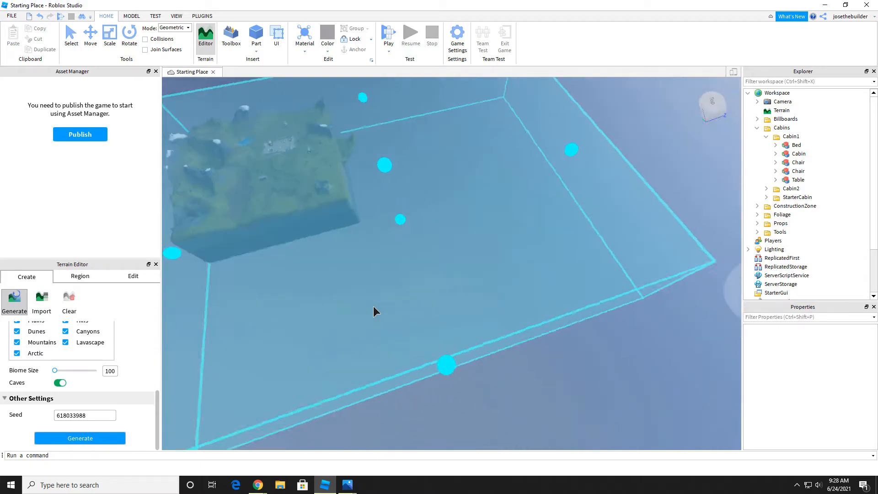
right_drag(374, 306, 374, 306)
drag(441, 329, 688, 387)
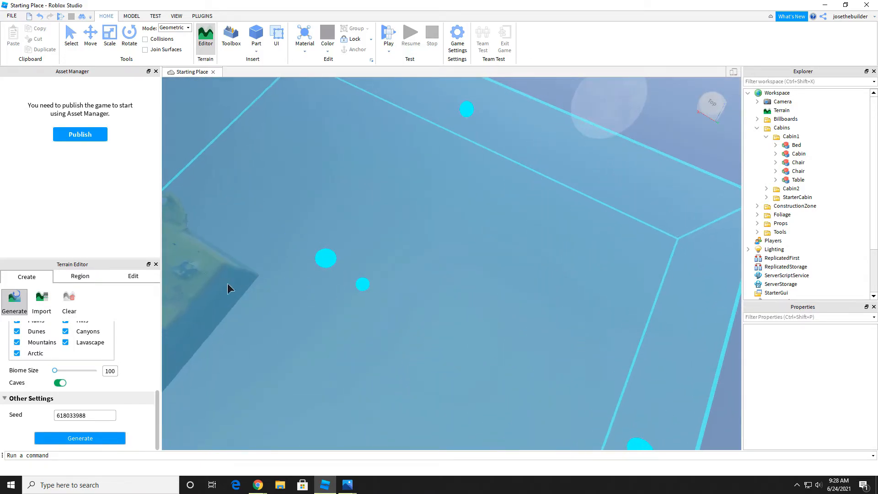
click(90, 441)
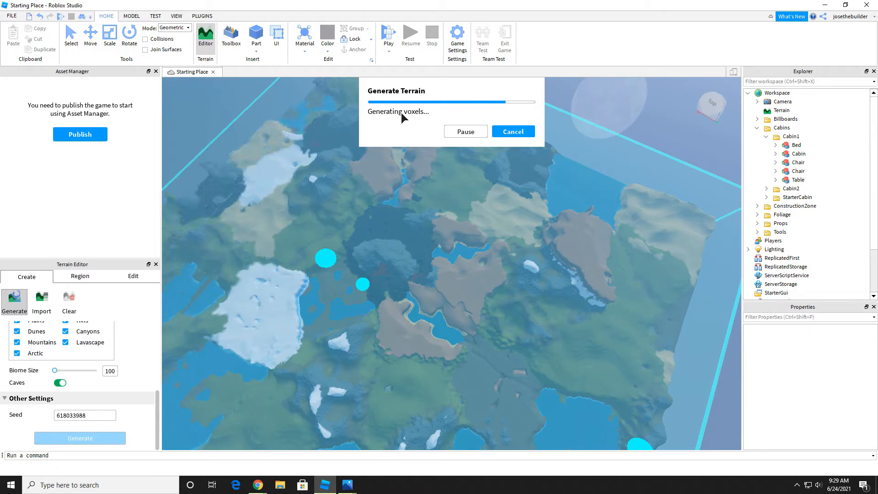
right_drag(649, 155, 639, 157)
click(70, 38)
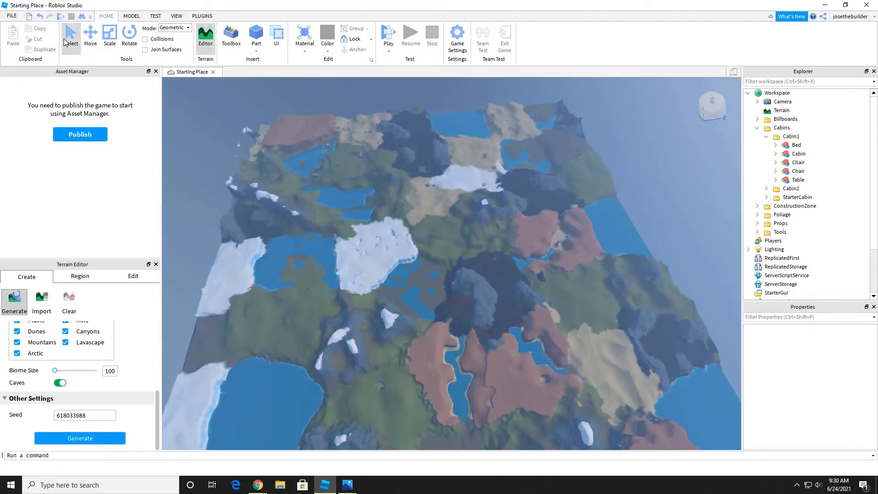
- Examine the generated multi-biome terrain up close and from its outer edge
scroll(372, 253, up, 2)
scroll(407, 253, up, 5)
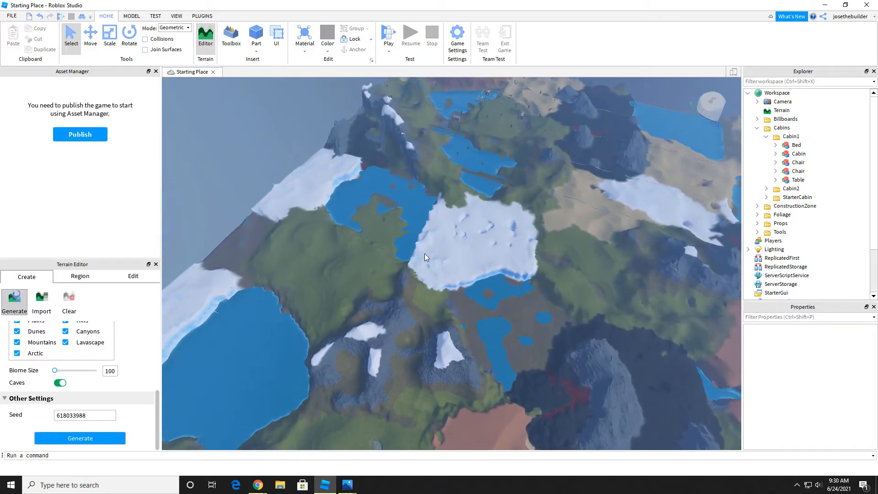
key(w)
right_drag(425, 254, 425, 253)
key(w)
key(w)
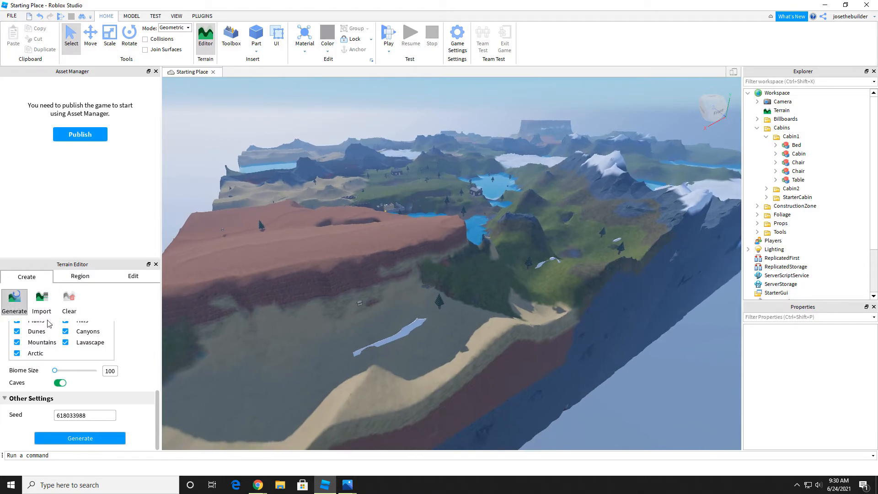
- Review the Import and Generate map settings and look over the enlarged terrain inside its generation region
click(42, 304)
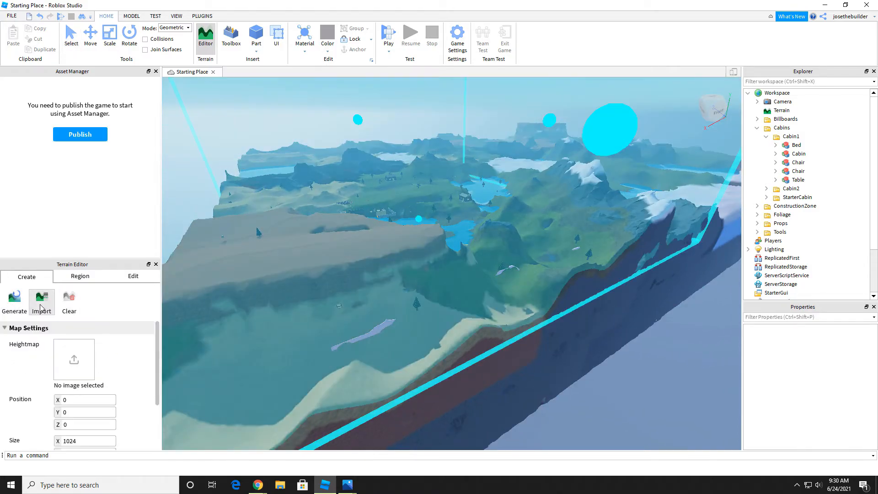
click(14, 305)
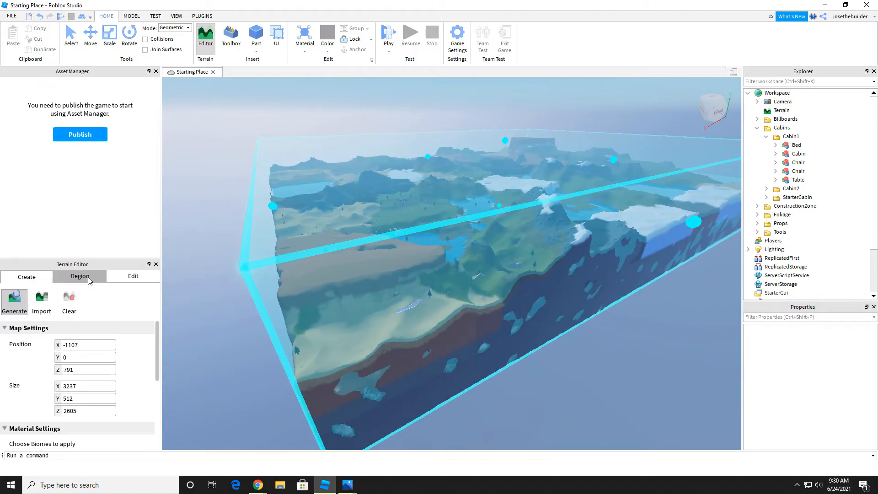
scroll(141, 366, down, 5)
scroll(139, 362, up, 3)
right_drag(305, 320, 312, 314)
scroll(325, 296, up, 10)
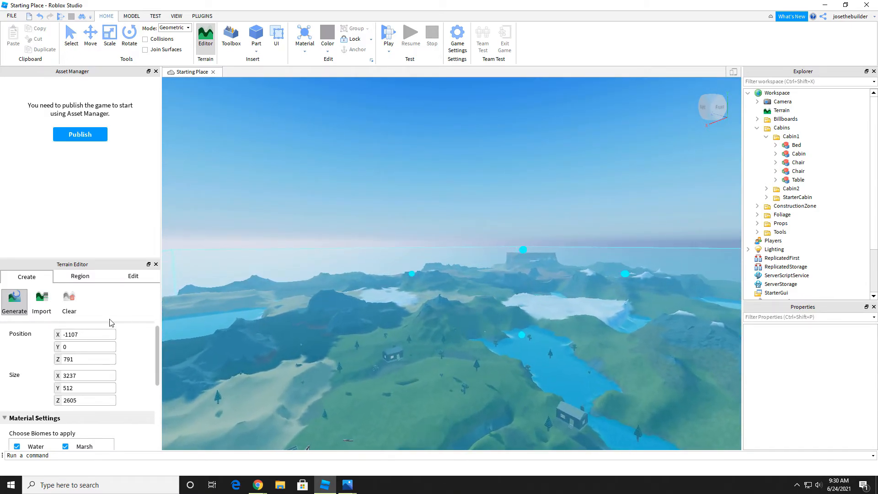
scroll(114, 348, down, 5)
scroll(37, 364, down, 1)
scroll(36, 371, up, 3)
scroll(275, 349, down, 8)
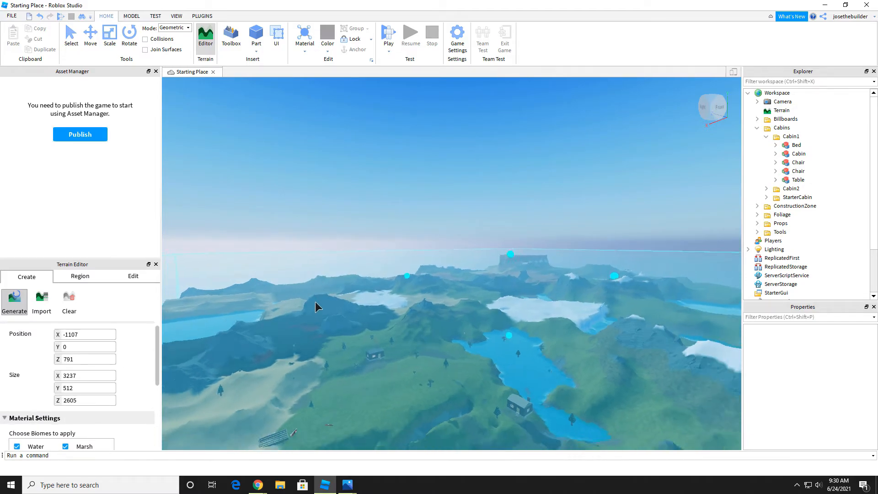
right_drag(325, 311, 326, 314)
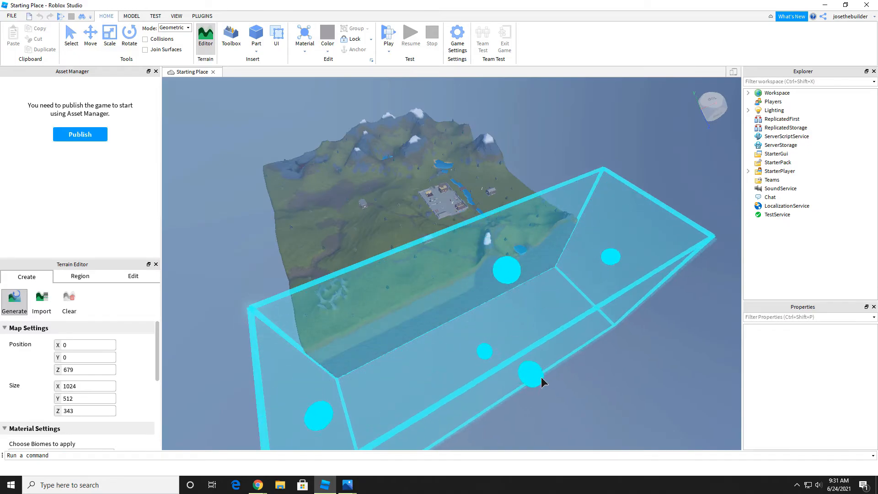
- Size the generation region beside the original map to 297 in Z and generate Mountains and Hills terrain there
drag(542, 378, 548, 388)
key(a)
right_drag(362, 277, 362, 277)
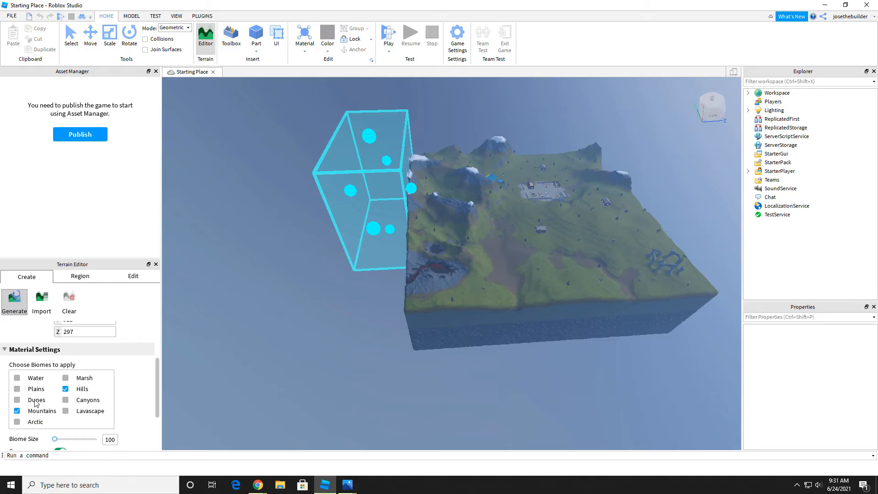
scroll(82, 412, down, 4)
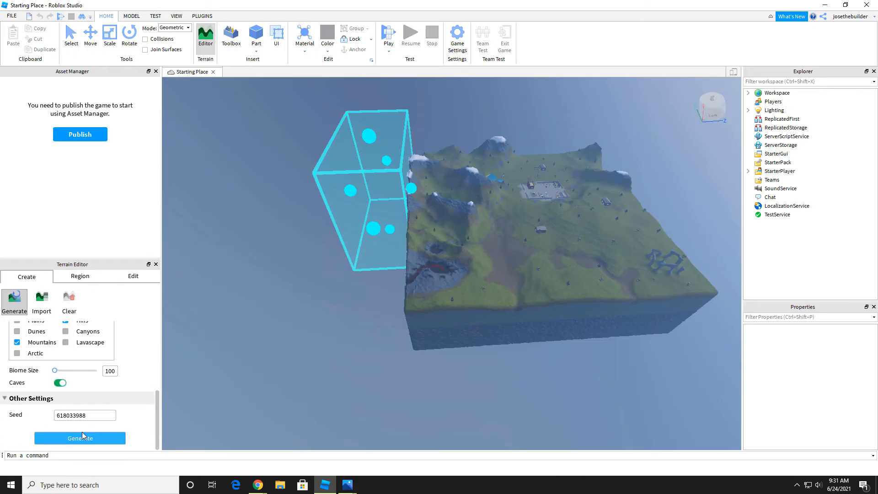
click(87, 439)
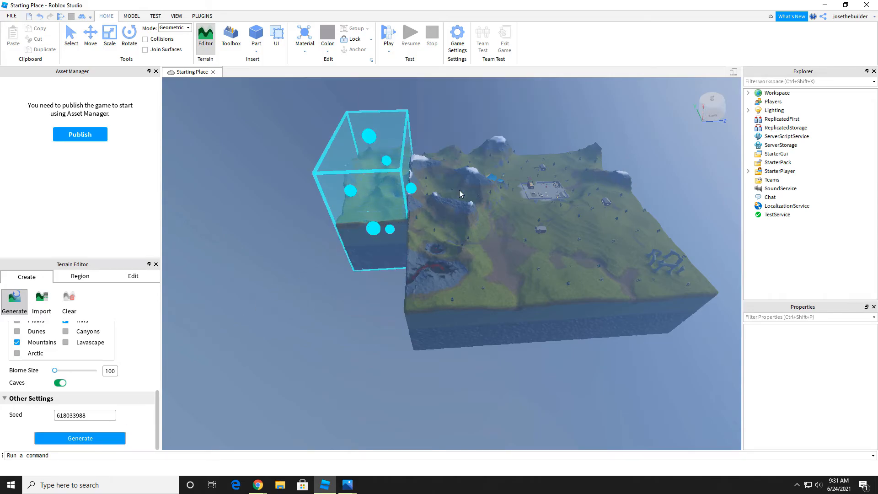
- Inspect the newly generated terrain section and how it joins the edge of the original map
scroll(454, 193, up, 2)
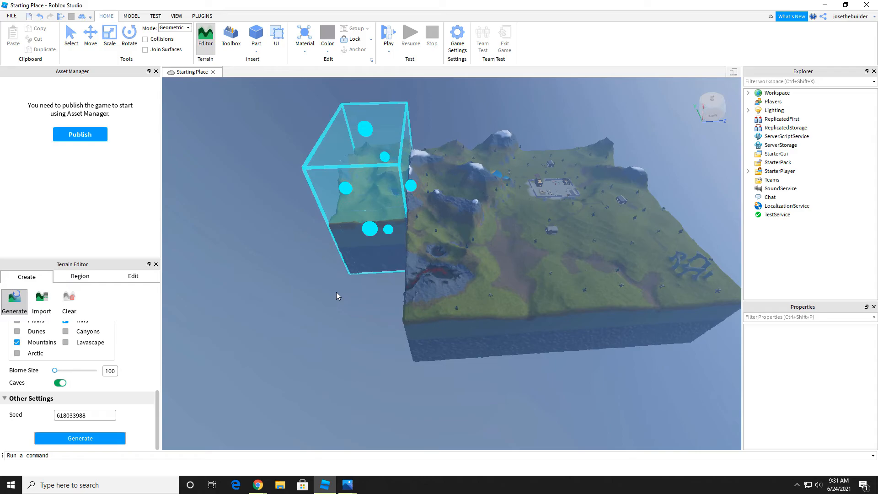
scroll(364, 262, up, 3)
right_drag(367, 258, 370, 243)
scroll(370, 242, up, 4)
scroll(440, 206, up, 10)
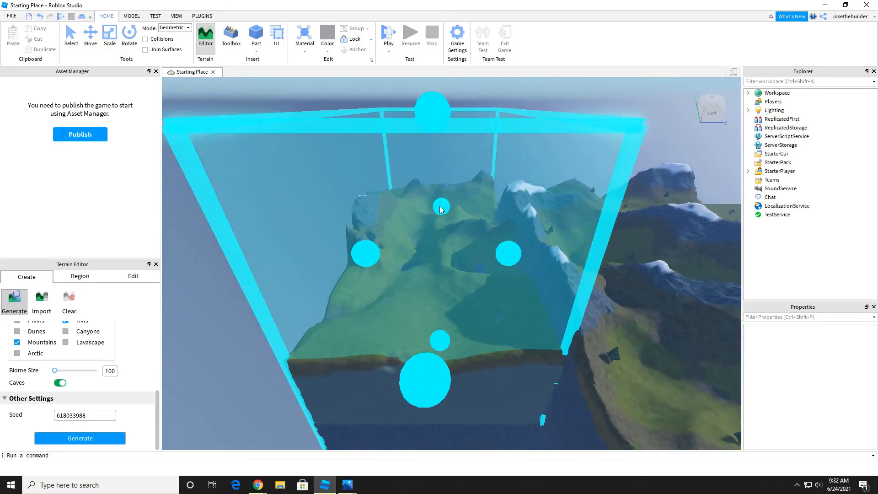
scroll(443, 202, down, 10)
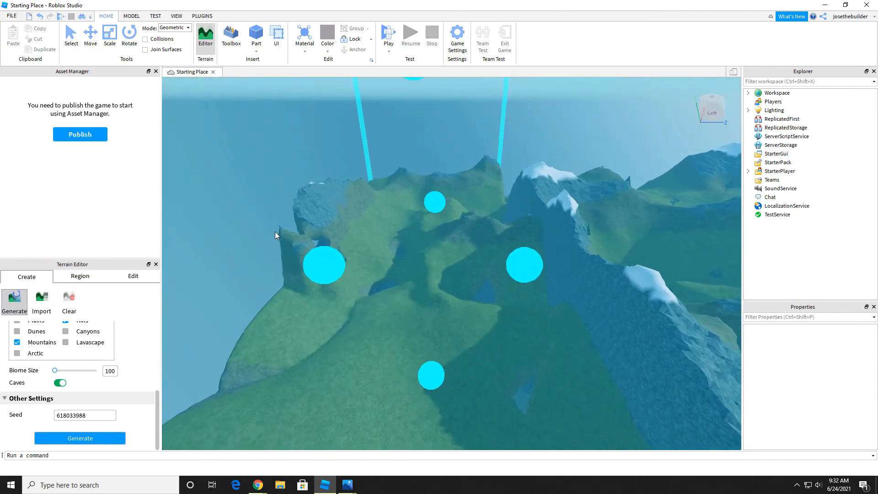
right_drag(185, 148, 466, 236)
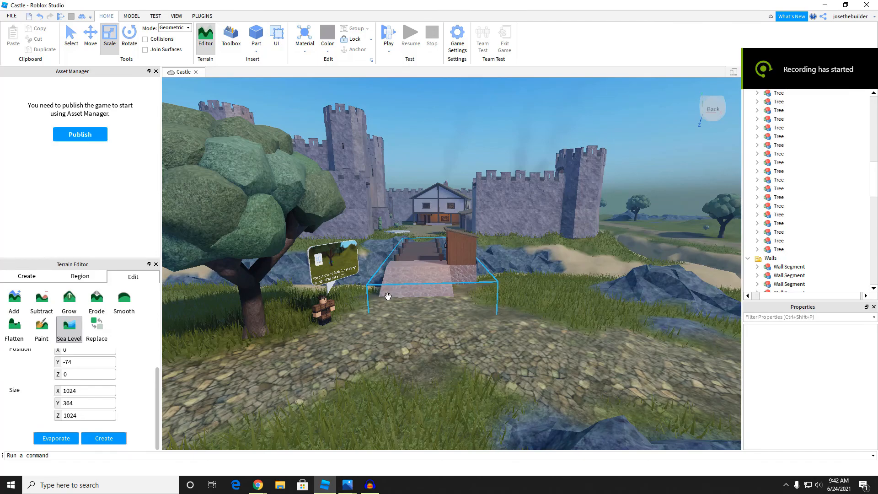
key(d)
scroll(444, 298, up, 3)
scroll(444, 298, down, 2)
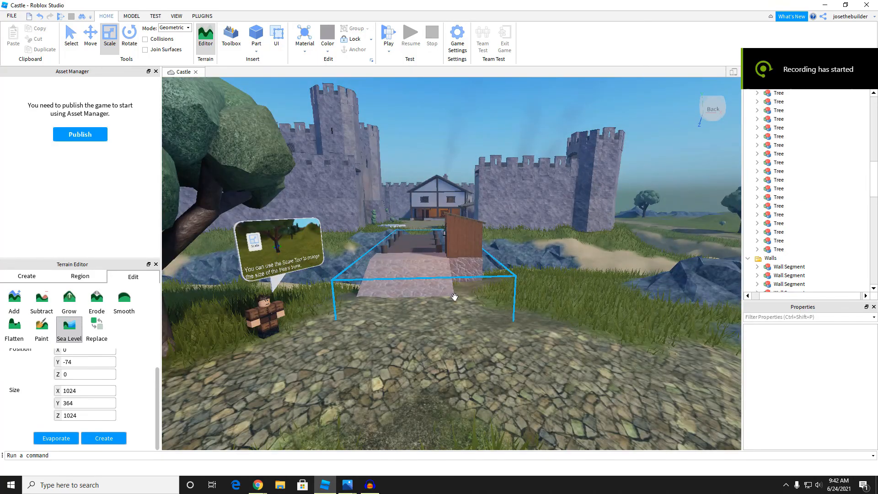